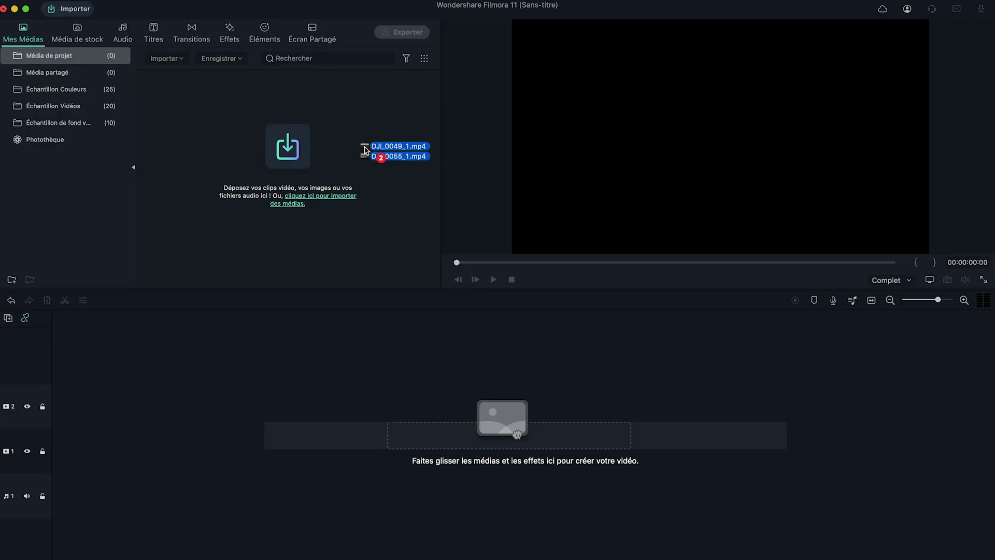
# - Import DJI_0049_1.mp4 and DJI_0055_1.mp4 into the project media and place DJI_0049_1 at the start of video track 1
pyautogui.moveTo(363, 151); pyautogui.dragTo(457, 187)
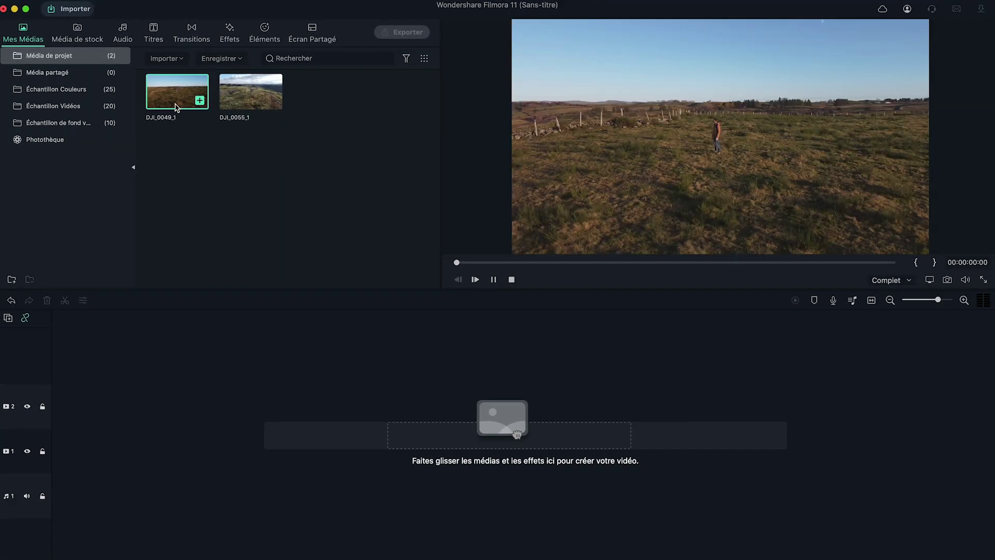
pyautogui.moveTo(176, 107); pyautogui.dragTo(54, 448)
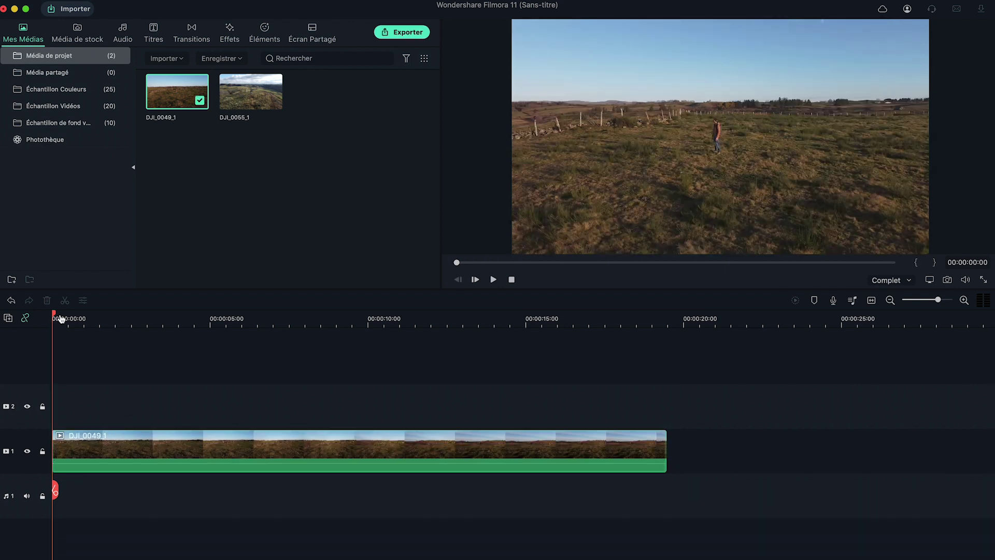
# - Split the DJI_0049_1 clip at 00:00:13:00 and delete the part after the cut
pyautogui.click(139, 322)
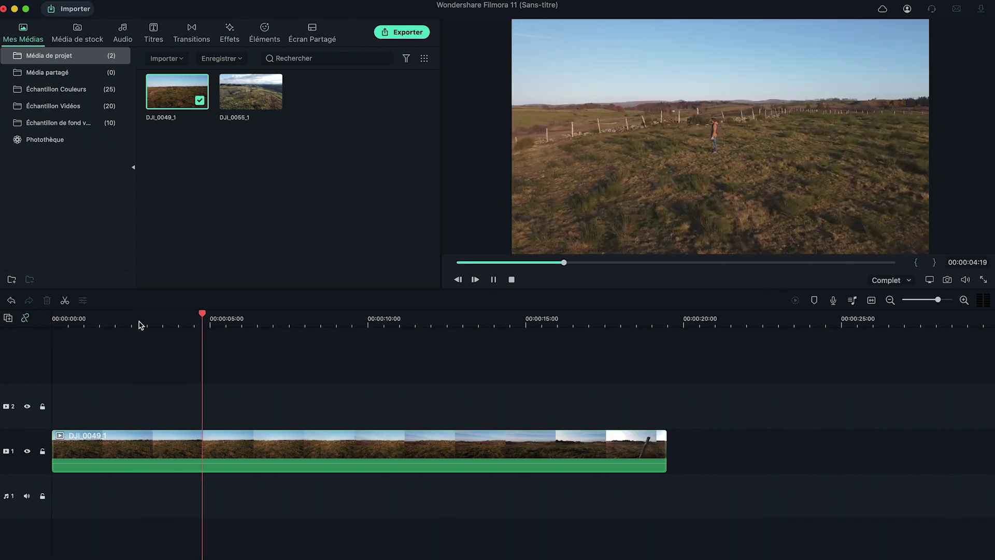
pyautogui.press('space')
pyautogui.moveTo(233, 316); pyautogui.dragTo(464, 338)
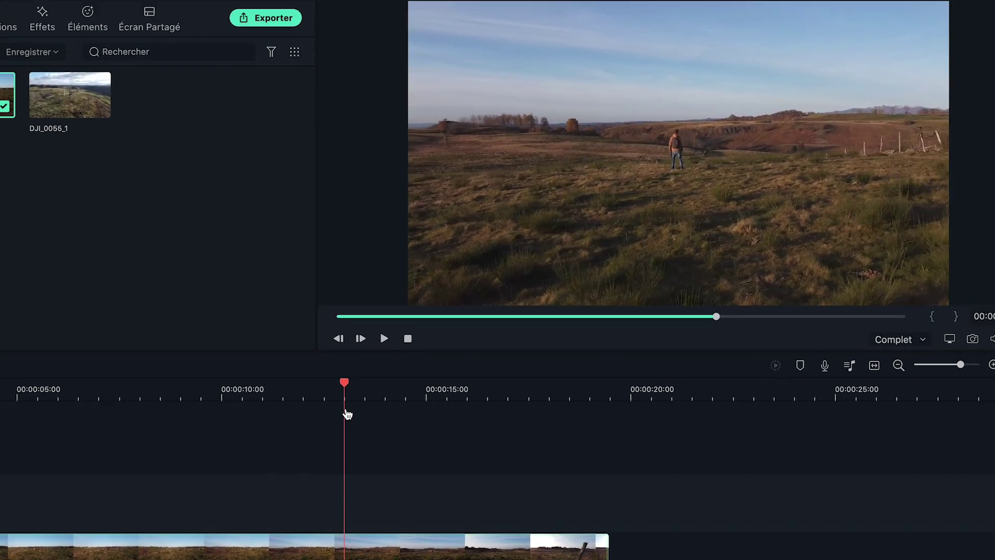
pyautogui.click(362, 554)
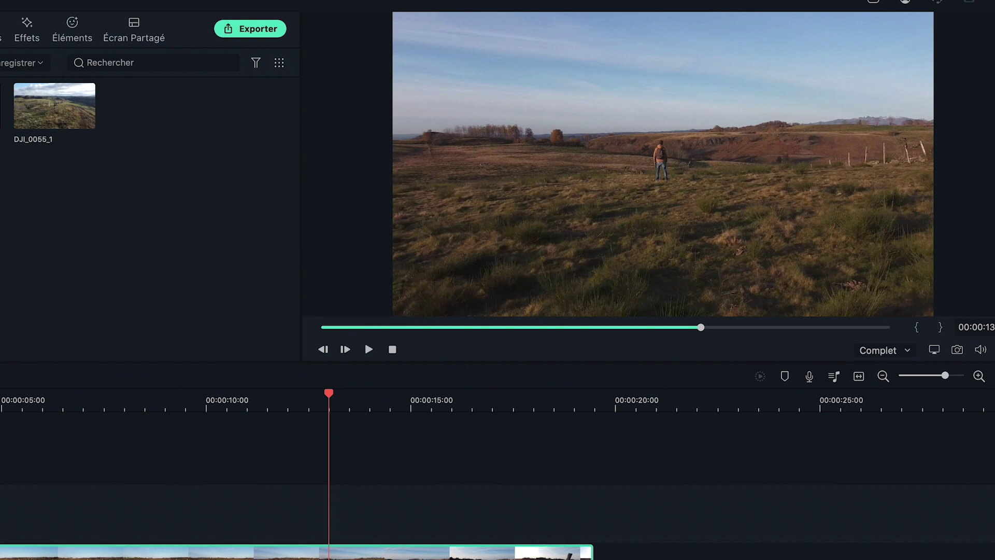
pyautogui.click(66, 301)
pyautogui.click(536, 455)
pyautogui.press('Delete')
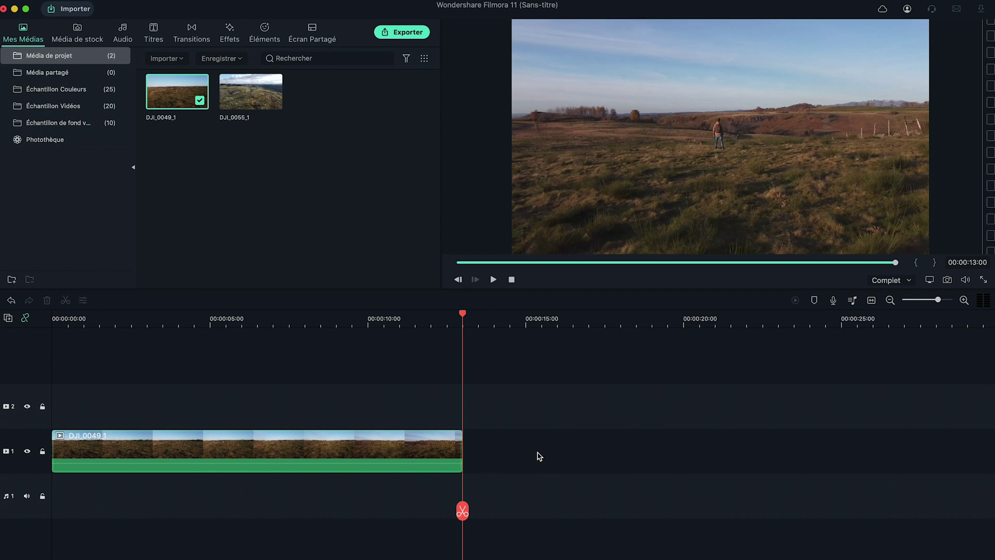
# - Preview DJI_0055_1 and place it on video track 1 just after the trimmed DJI_0049_1 clip
pyautogui.doubleClick(246, 102)
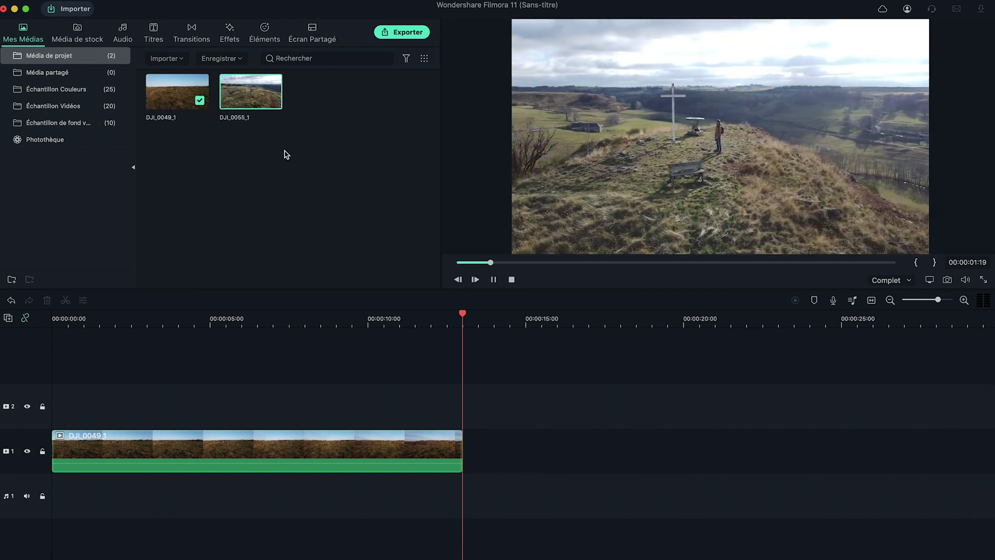
pyautogui.press('space')
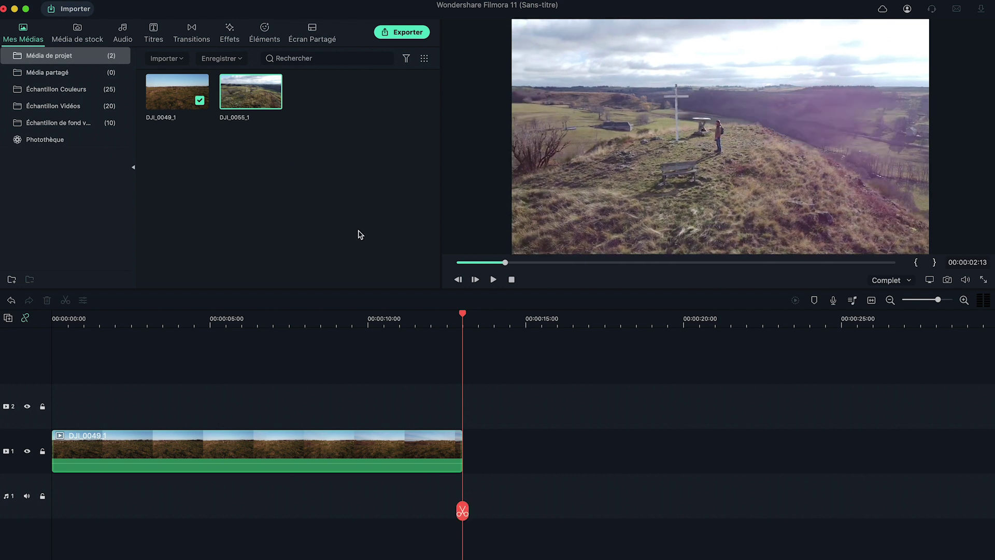
pyautogui.click(465, 317)
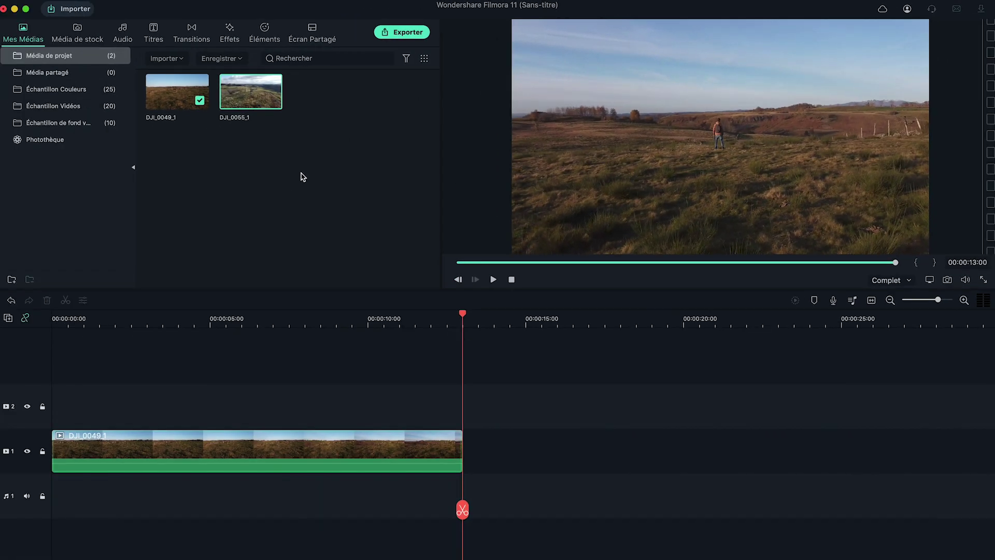
pyautogui.moveTo(254, 96); pyautogui.dragTo(473, 466)
pyautogui.click(890, 300)
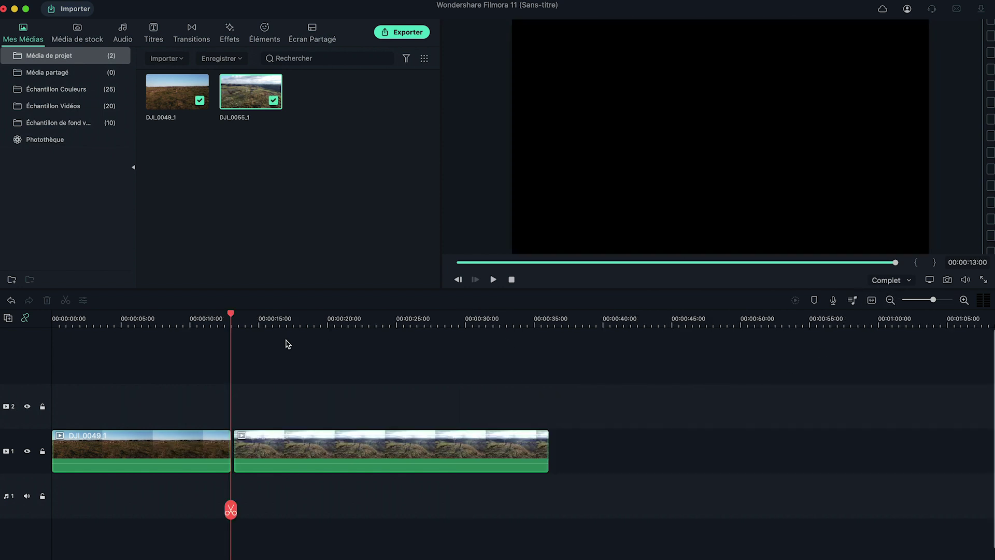
# - Split the DJI_0055_1 clip at 00:00:26:12 on the timeline and delete the part before the cut
pyautogui.click(273, 317)
pyautogui.moveTo(275, 316); pyautogui.dragTo(420, 325)
pyautogui.click(413, 435)
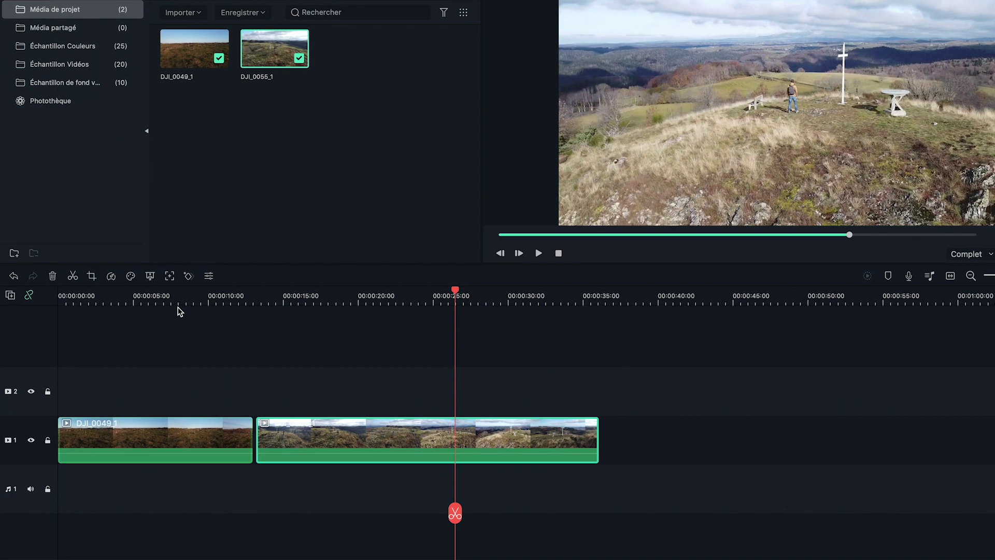
pyautogui.click(90, 219)
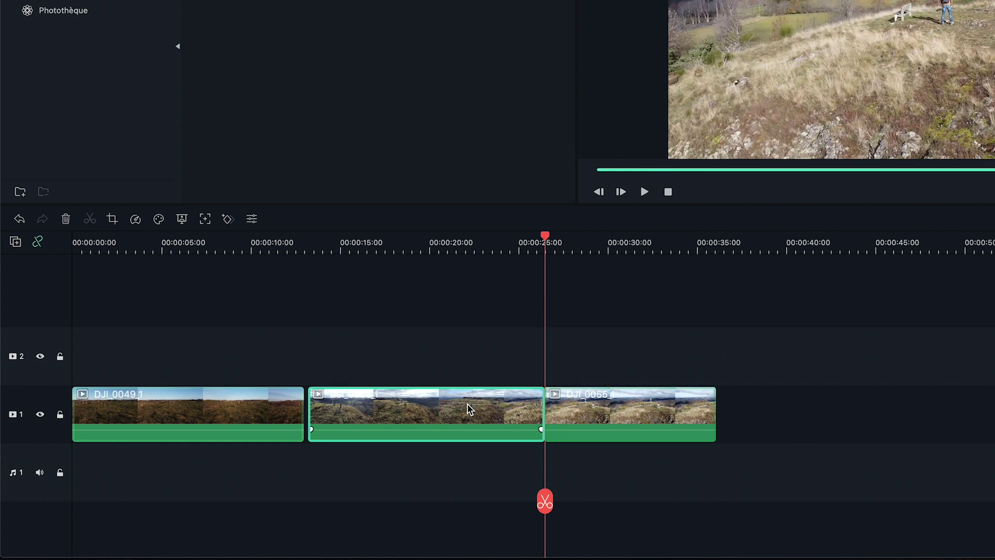
pyautogui.press('Delete')
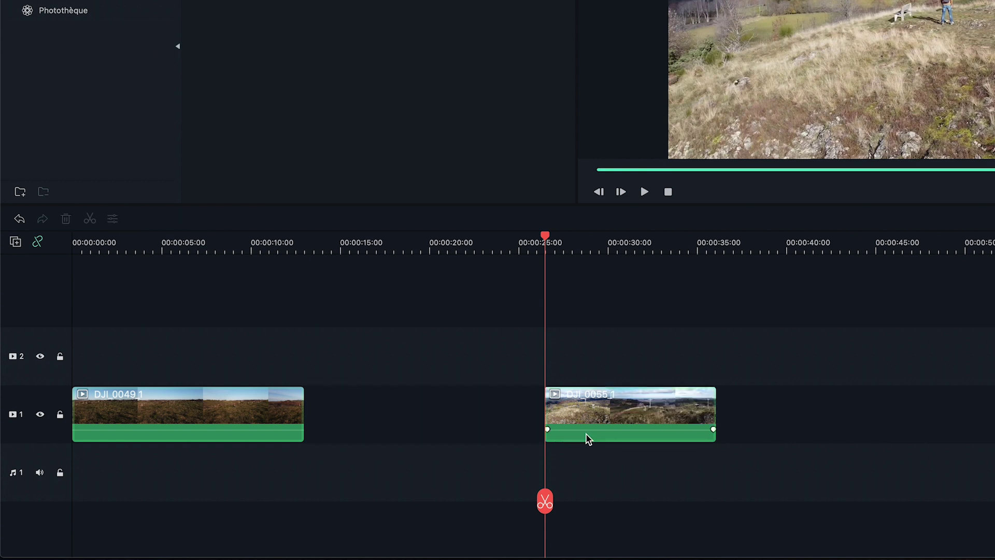
# - Move the remaining DJI_0055_1 clip flush against the end of DJI_0049_1 and play back the cut between them
pyautogui.moveTo(607, 425); pyautogui.dragTo(368, 419)
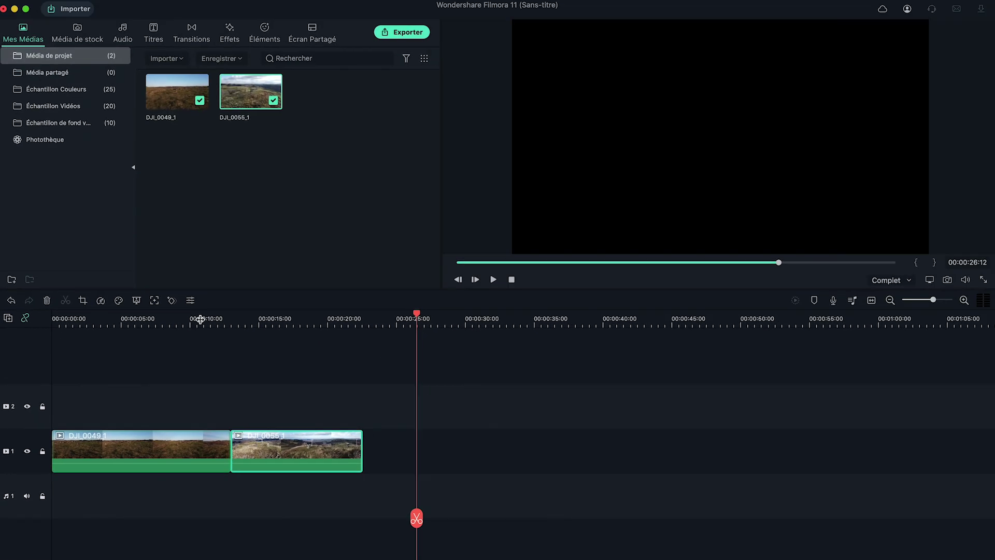
pyautogui.click(265, 242)
pyautogui.scroll(3, 441, 354)
pyautogui.scroll(-3, 336, 408)
pyautogui.click(323, 321)
pyautogui.press('space')
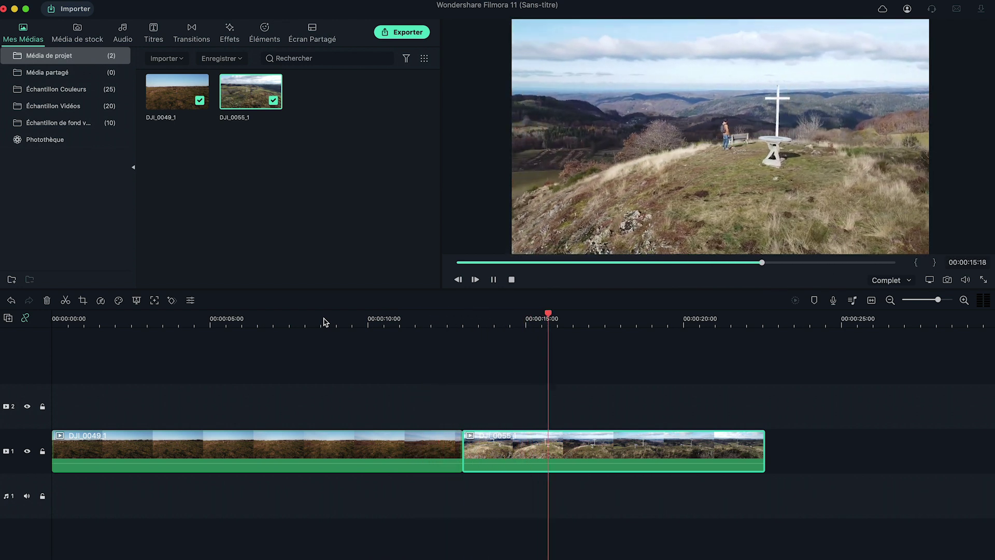
pyautogui.press('space')
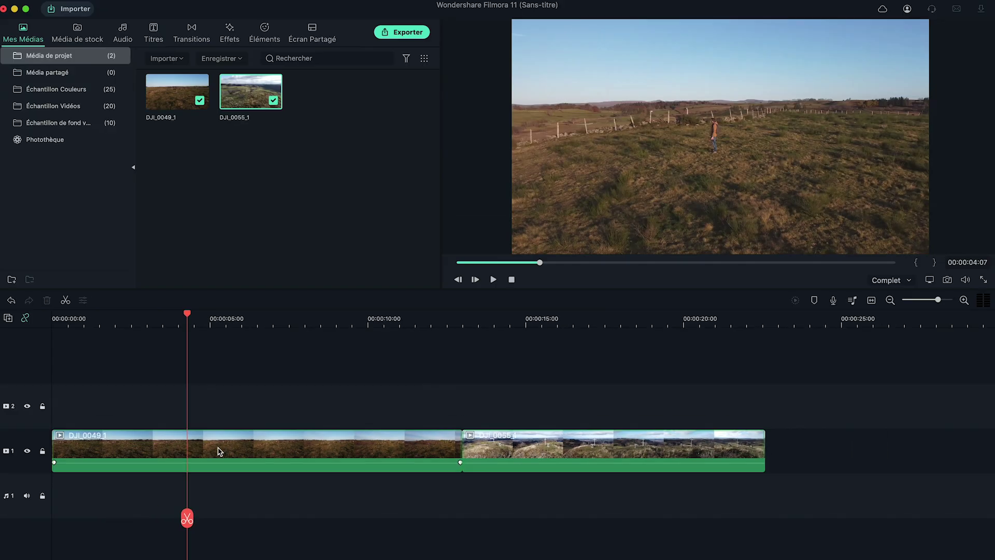
# - Apply the Personnaliser speed ramp (Rampe de vitesse) to the DJI_0049_1 clip
pyautogui.doubleClick(231, 449)
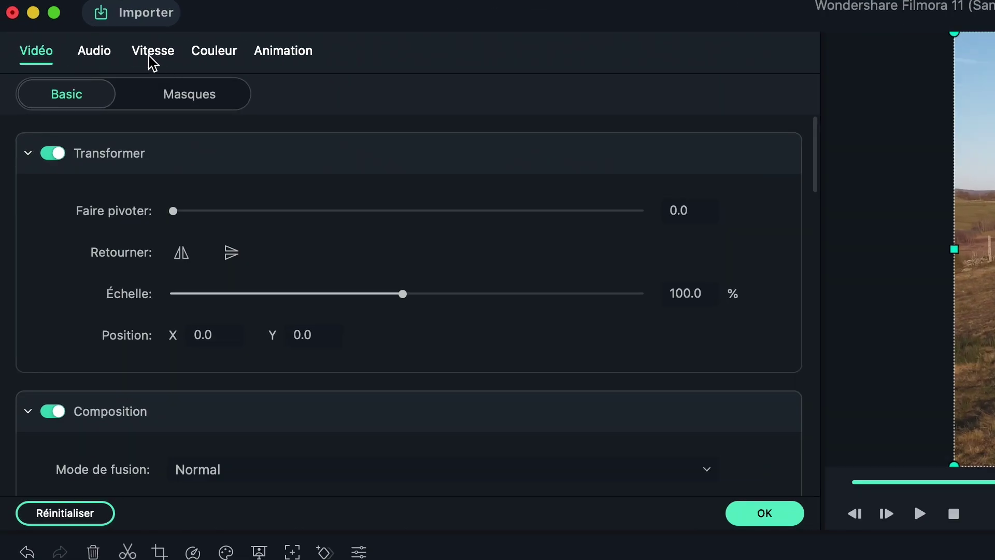
pyautogui.click(150, 52)
pyautogui.click(301, 96)
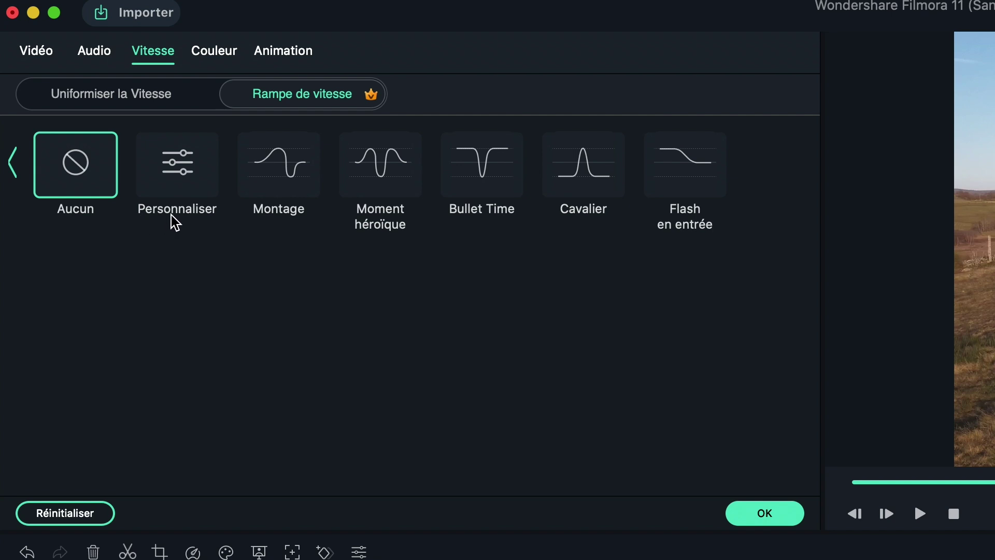
pyautogui.click(171, 178)
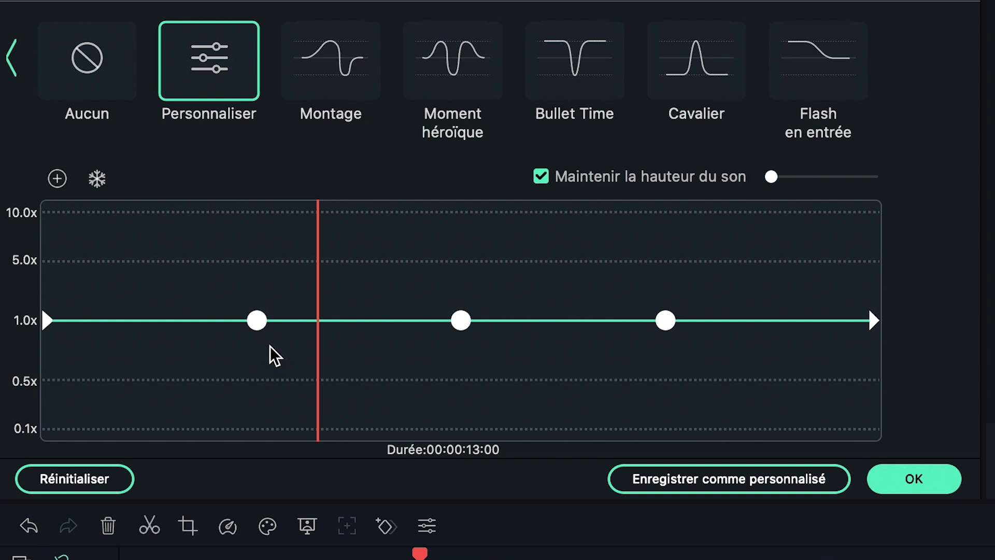
# - Remove the first and second intermediate points from the DJI_0049_1 speed curve
pyautogui.click(257, 320)
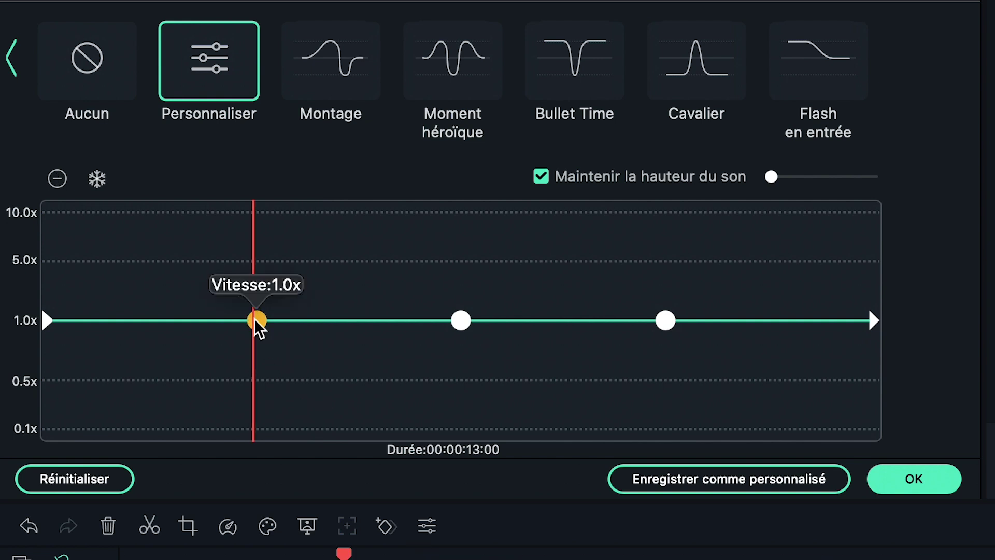
pyautogui.click(58, 179)
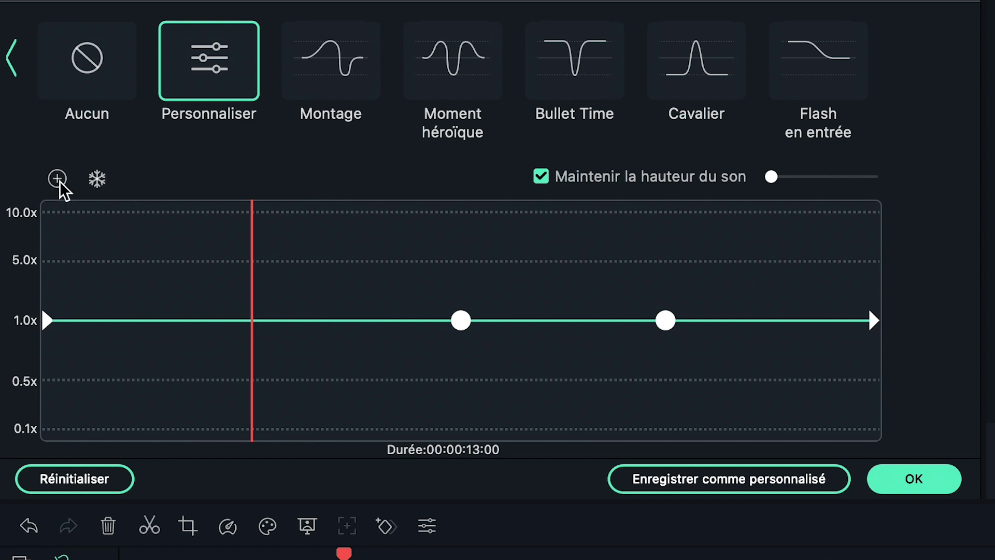
pyautogui.click(461, 320)
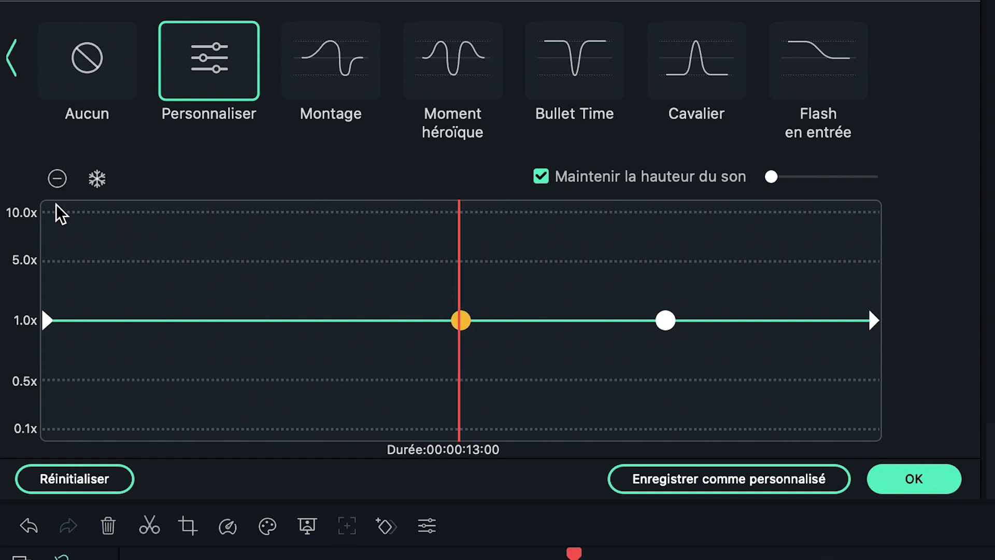
pyautogui.click(56, 185)
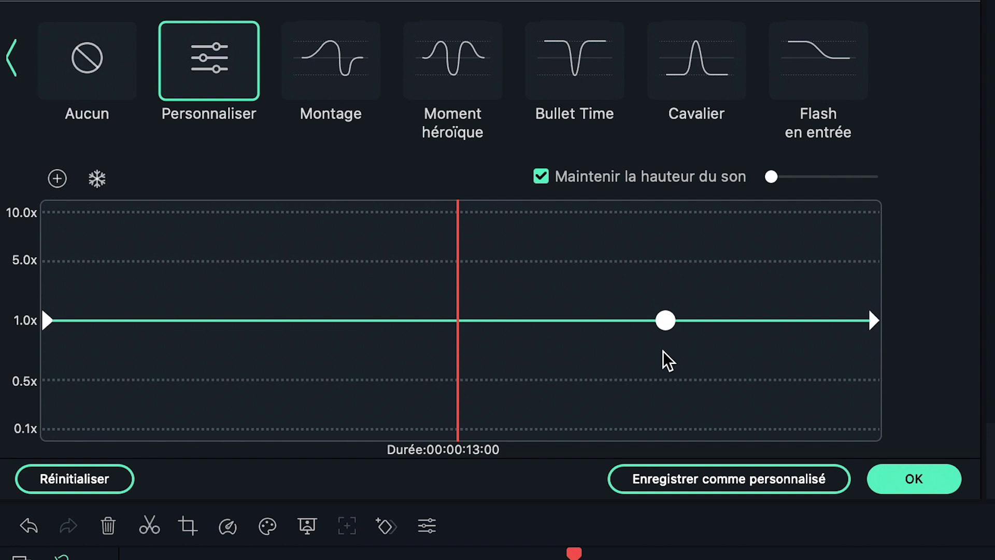
# - Raise the start point of the DJI_0049_1 speed curve to about midway between the 1.0x and 5.0x lines
pyautogui.click(665, 320)
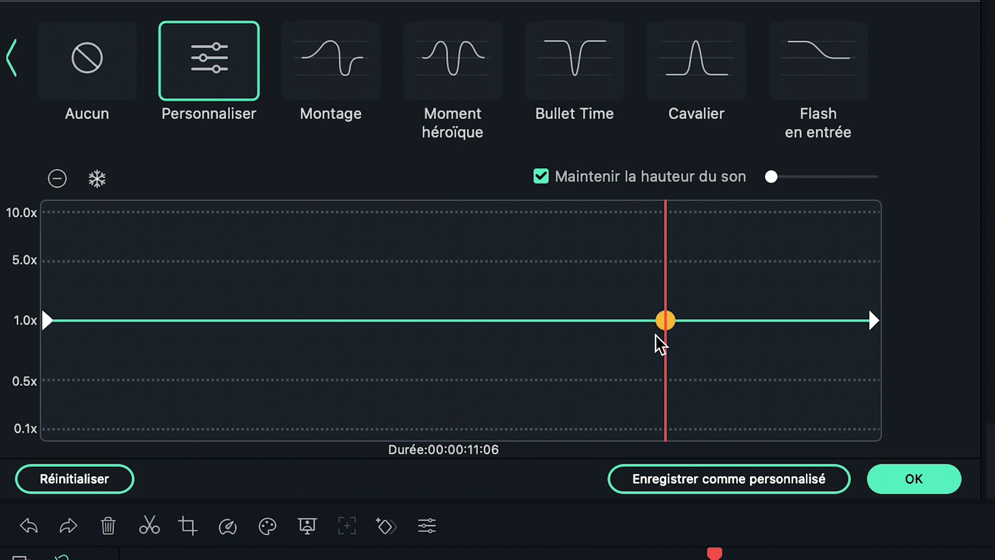
pyautogui.click(652, 342)
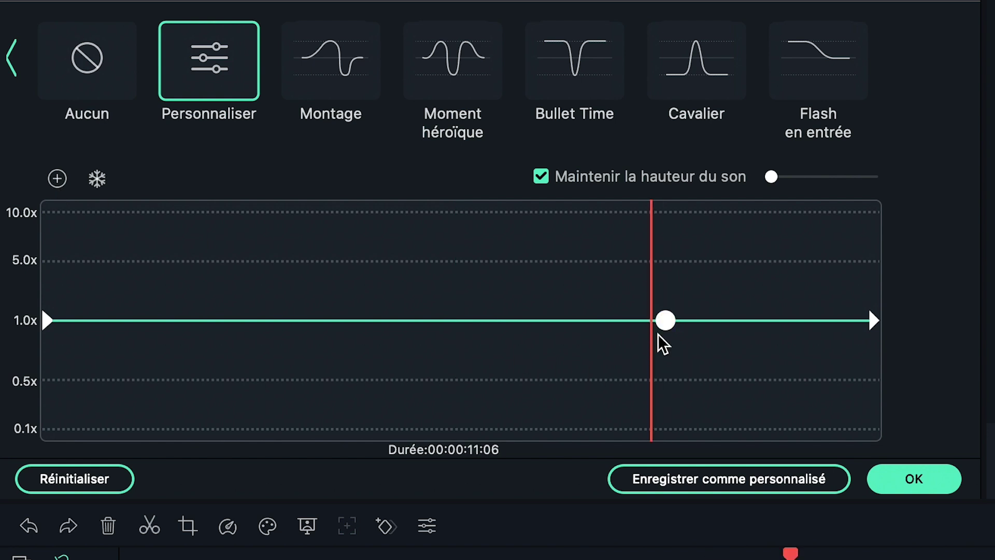
pyautogui.click(114, 327)
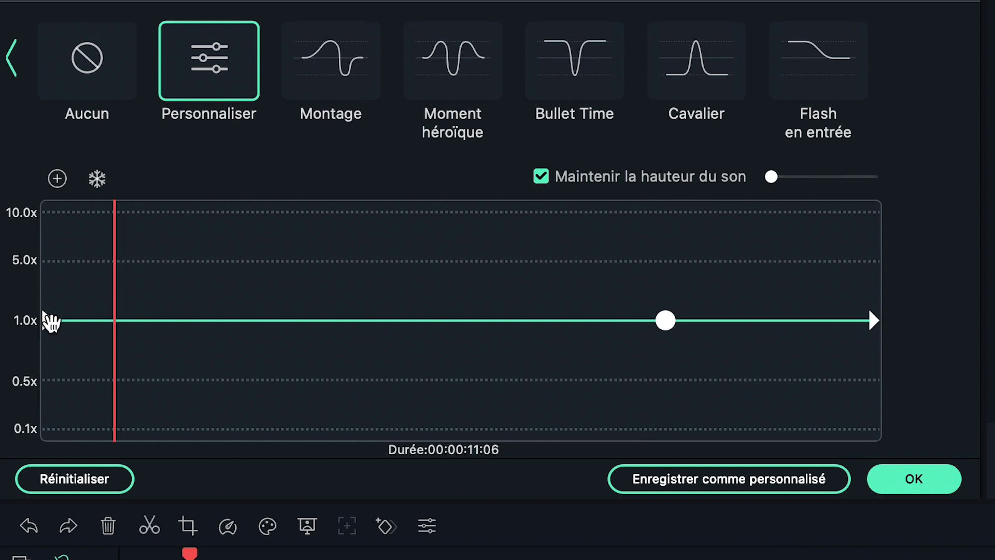
pyautogui.click(47, 321)
pyautogui.moveTo(48, 322); pyautogui.dragTo(27, 292)
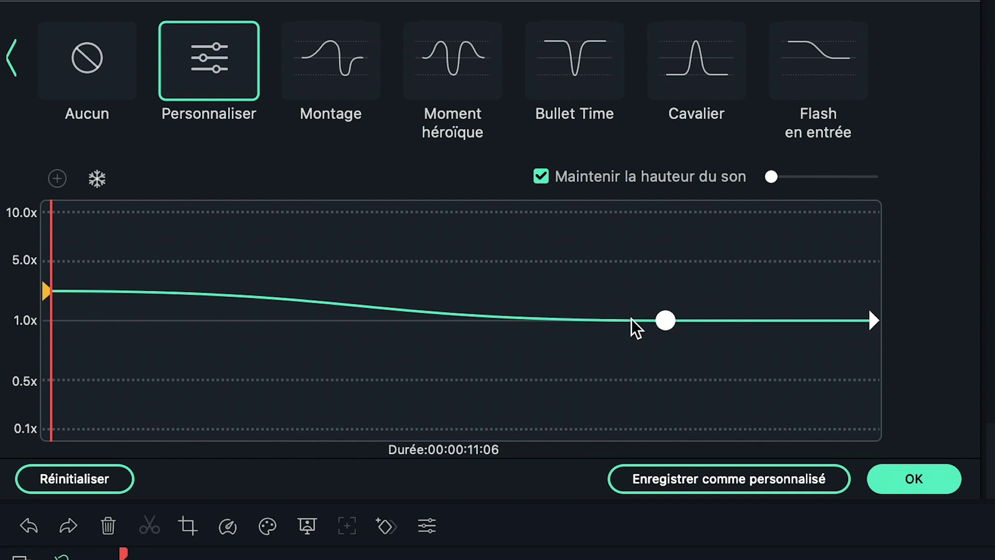
# - Raise the remaining intermediate point to the start point's level and the end point to 10.0x, and apply the speed ramp
pyautogui.click(665, 320)
pyautogui.moveTo(665, 320); pyautogui.dragTo(690, 296)
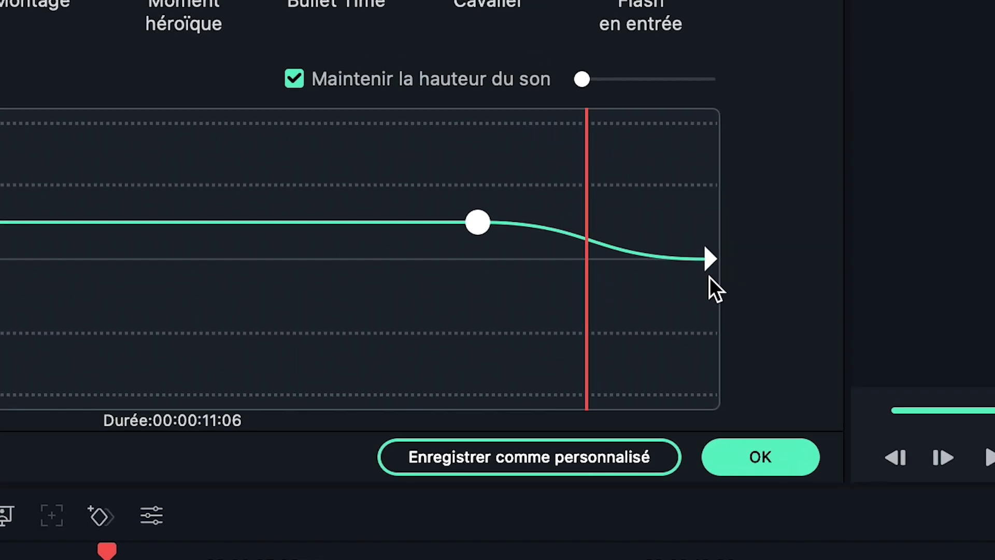
pyautogui.moveTo(710, 259); pyautogui.dragTo(769, 81)
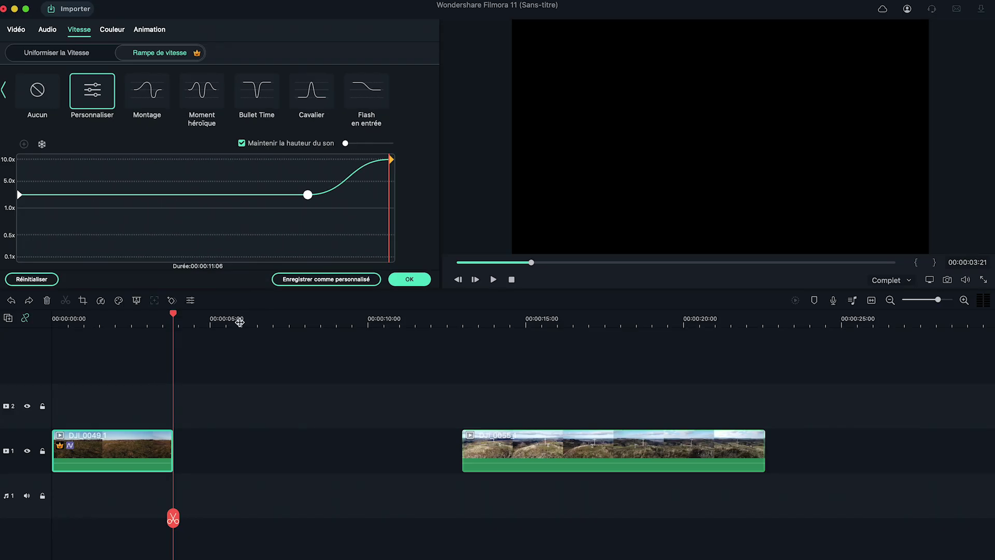
pyautogui.click(408, 279)
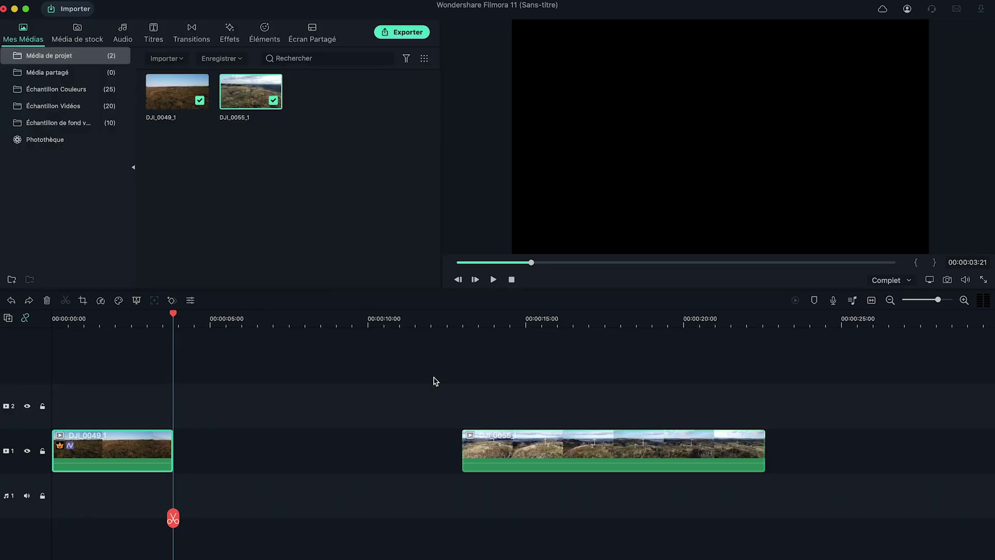
# - Apply the Personnaliser speed ramp (Rampe de vitesse) to the DJI_0055_1 clip
pyautogui.click(469, 321)
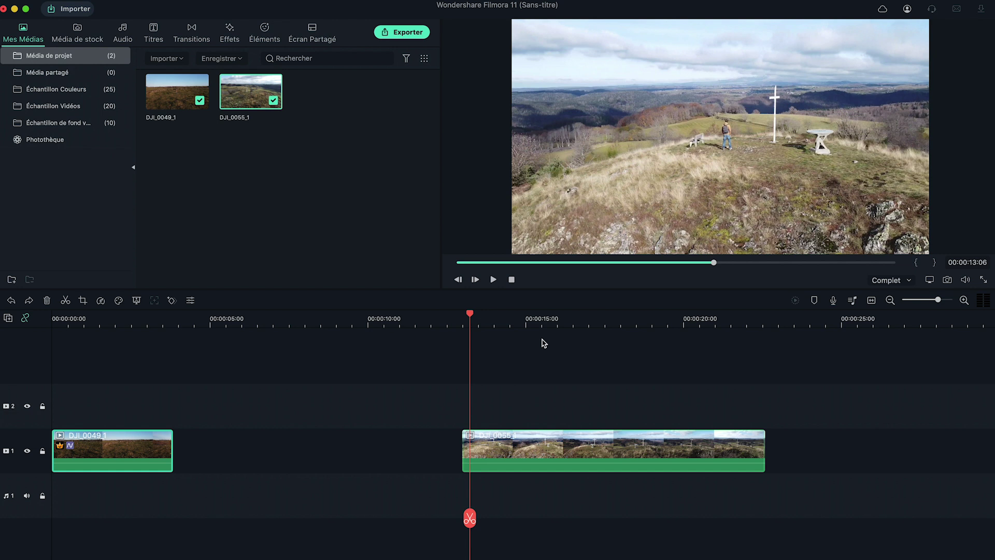
pyautogui.doubleClick(495, 463)
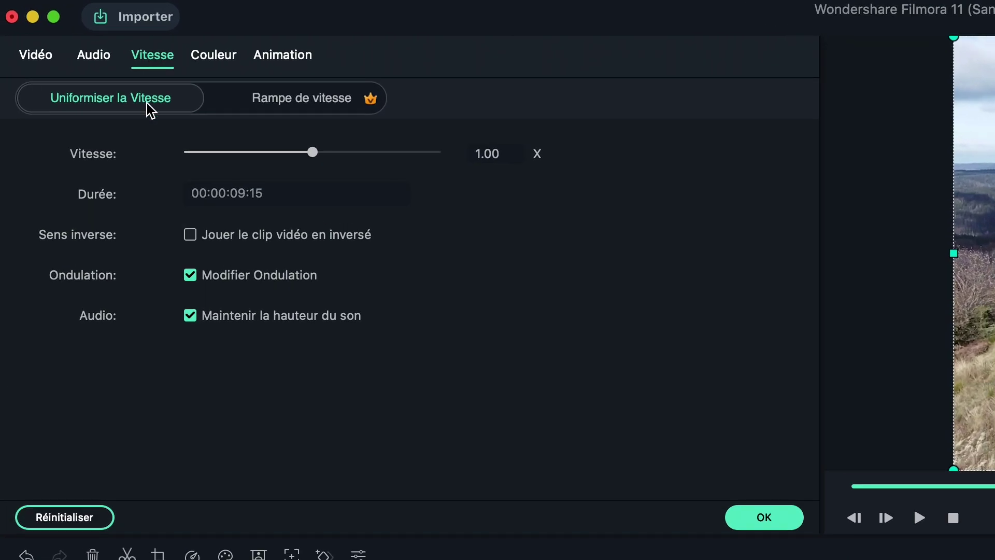
pyautogui.click(299, 104)
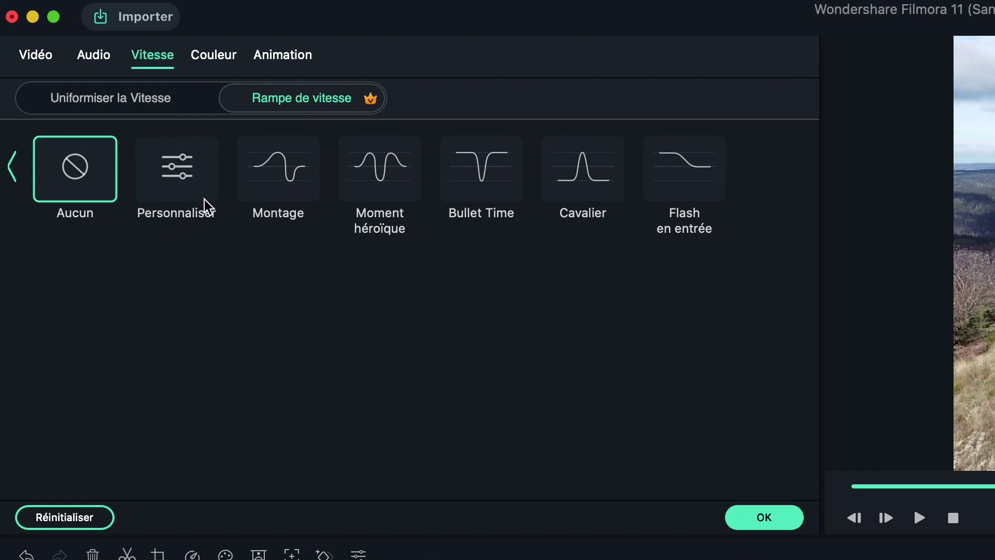
pyautogui.click(176, 187)
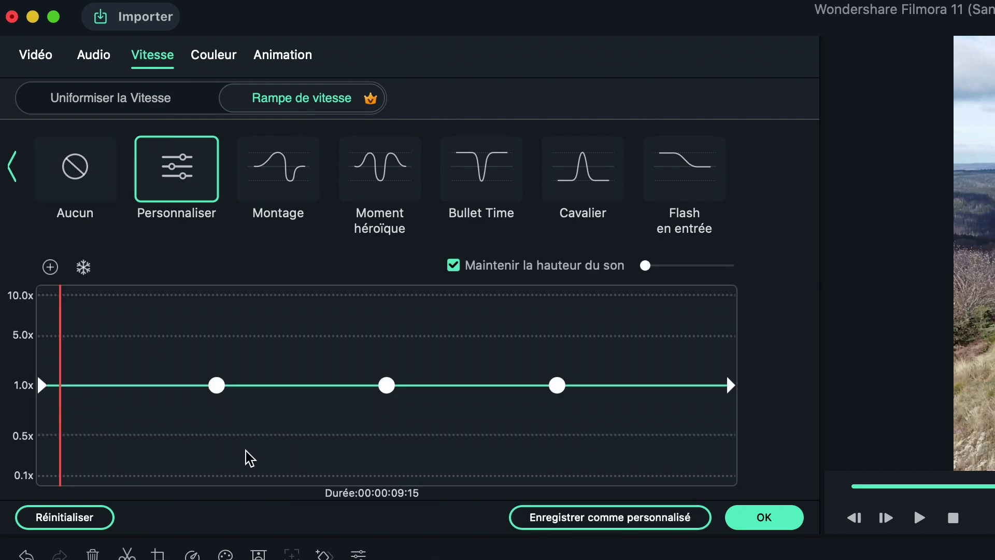
# - Remove the second and third intermediate points from the DJI_0055_1 speed curve
pyautogui.click(387, 385)
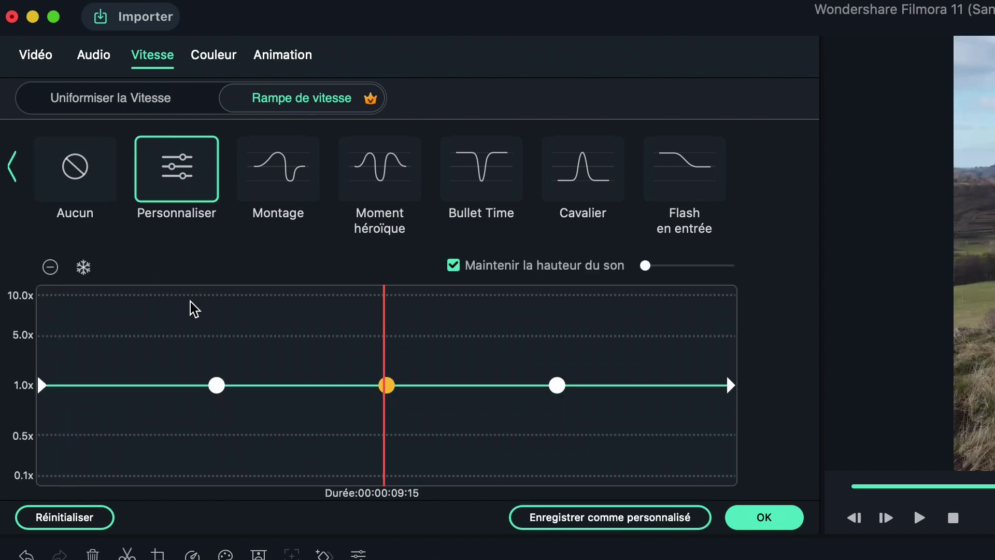
pyautogui.click(50, 267)
pyautogui.click(557, 385)
pyautogui.click(51, 267)
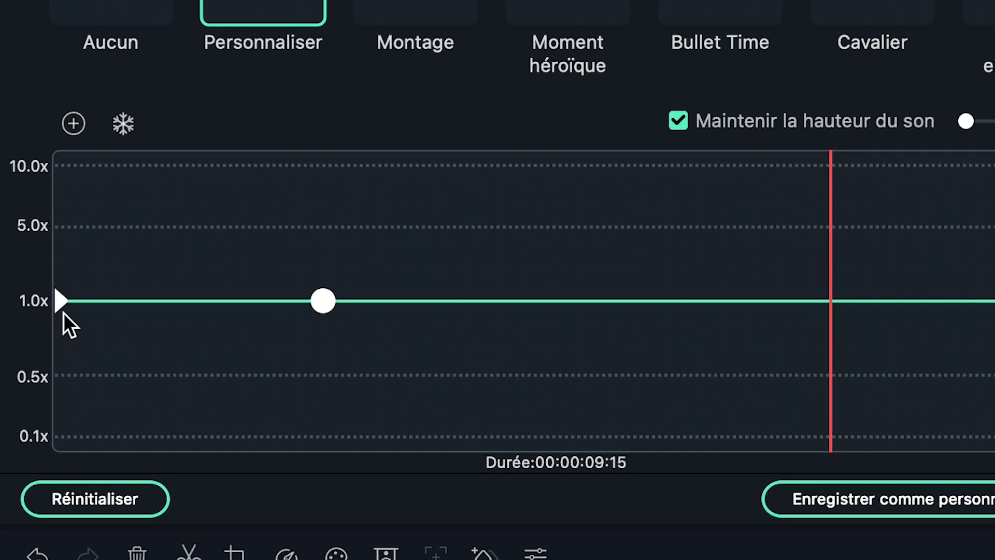
# - Shape and apply the speed curve with the start point at 10.0x, the intermediate point further along slightly above 1.0x, and the end point level with it
pyautogui.moveTo(60, 300); pyautogui.dragTo(6, 132)
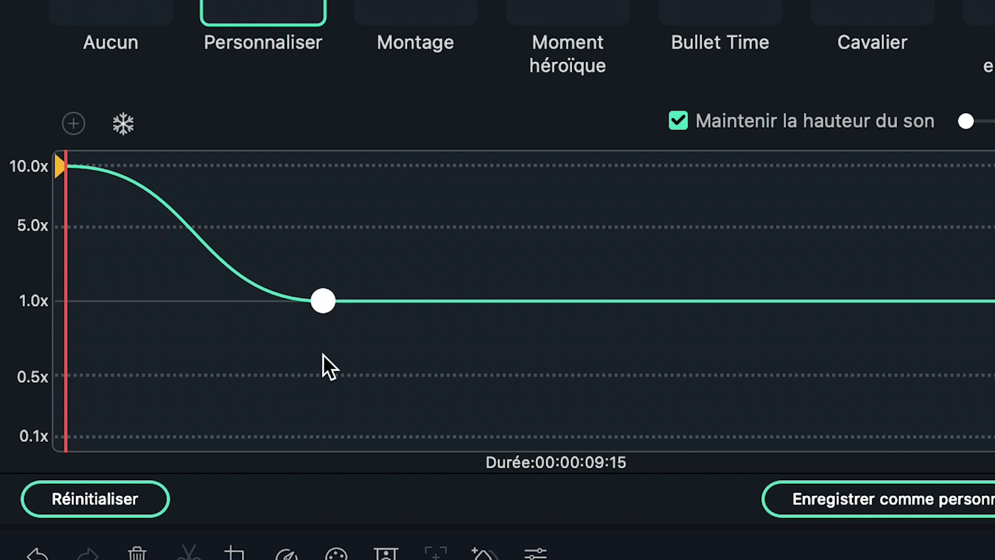
pyautogui.moveTo(322, 303); pyautogui.dragTo(423, 281)
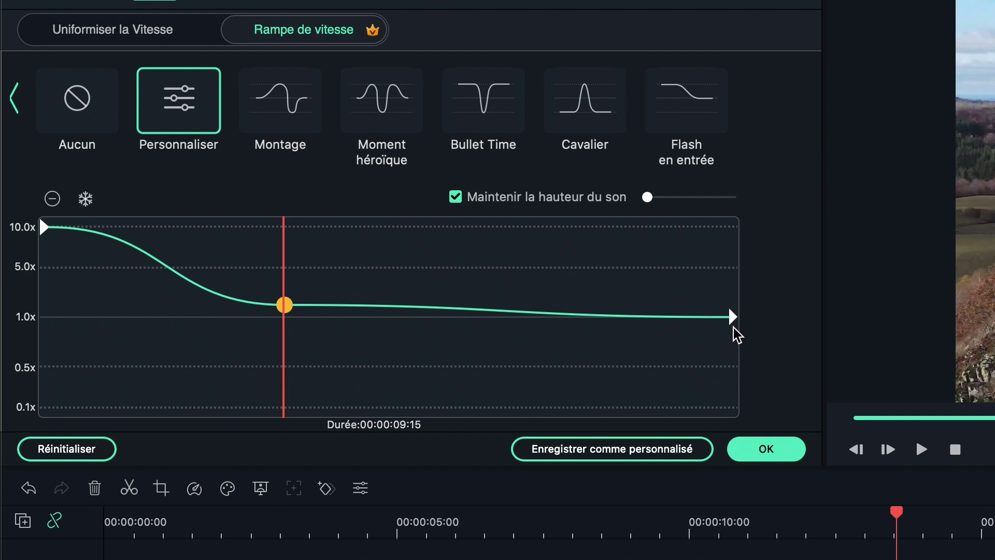
pyautogui.moveTo(732, 317); pyautogui.dragTo(746, 305)
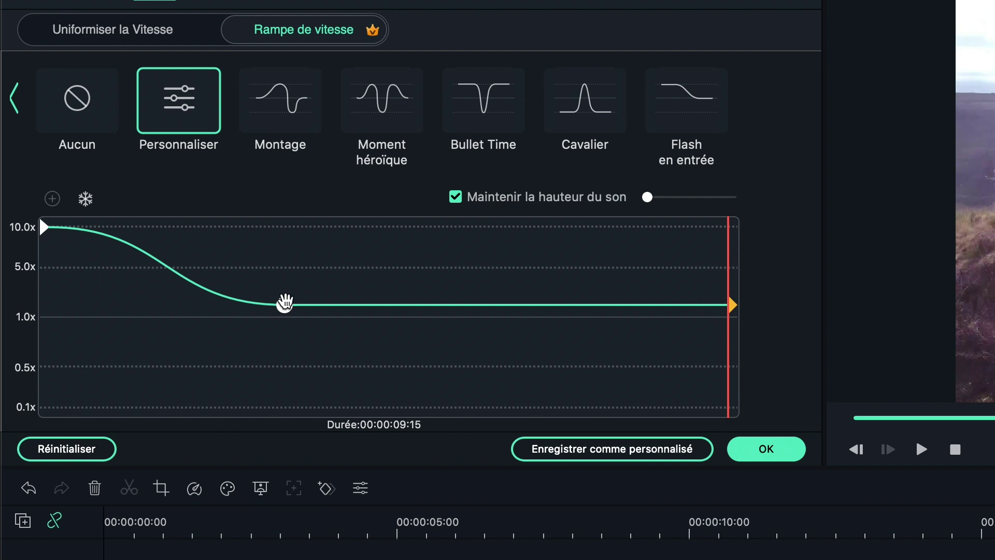
pyautogui.click(772, 450)
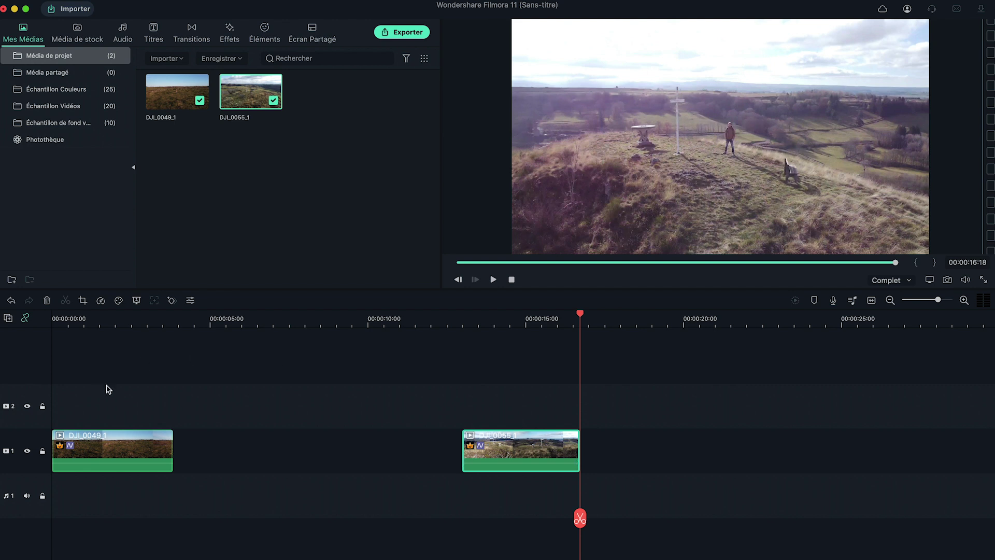
# - Move the DJI_0055_1 clip against the end of DJI_0049_1 and play back the transition between them
pyautogui.moveTo(534, 454); pyautogui.dragTo(246, 454)
pyautogui.click(110, 320)
pyautogui.press('space')
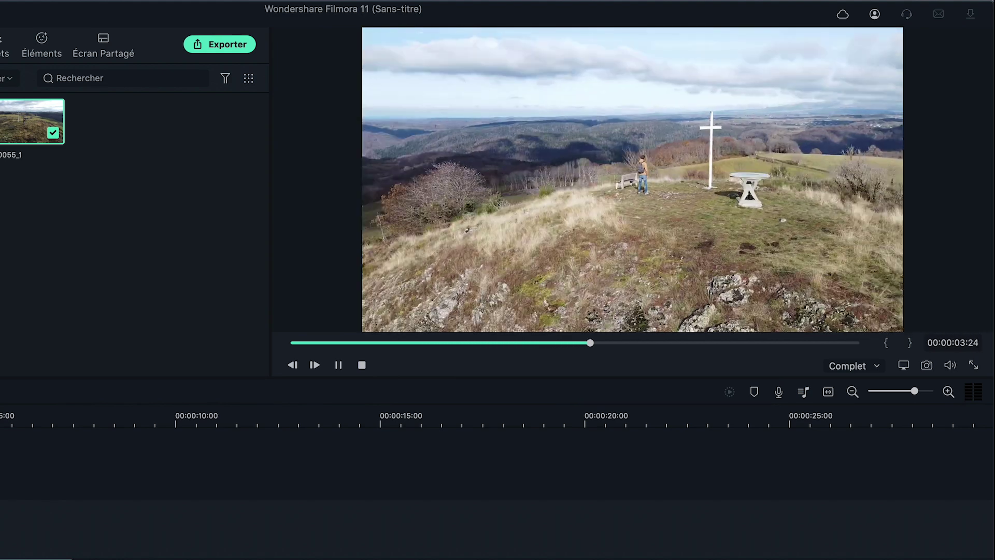
pyautogui.press('space')
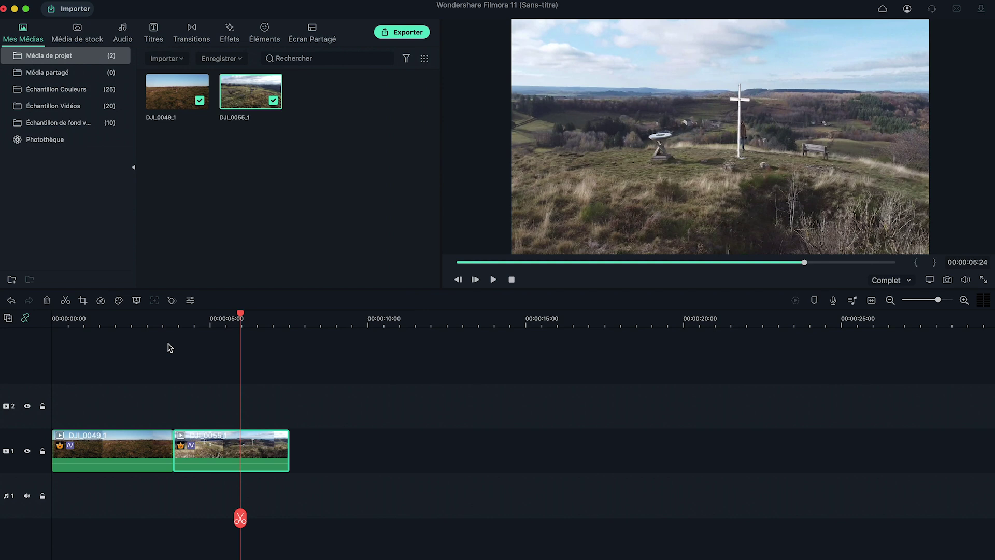
# - Add the Cercle incliné effect on video track 2 from the timeline start and extend it to the end of DJI_0055_1 at 00:00:07:13
pyautogui.click(143, 321)
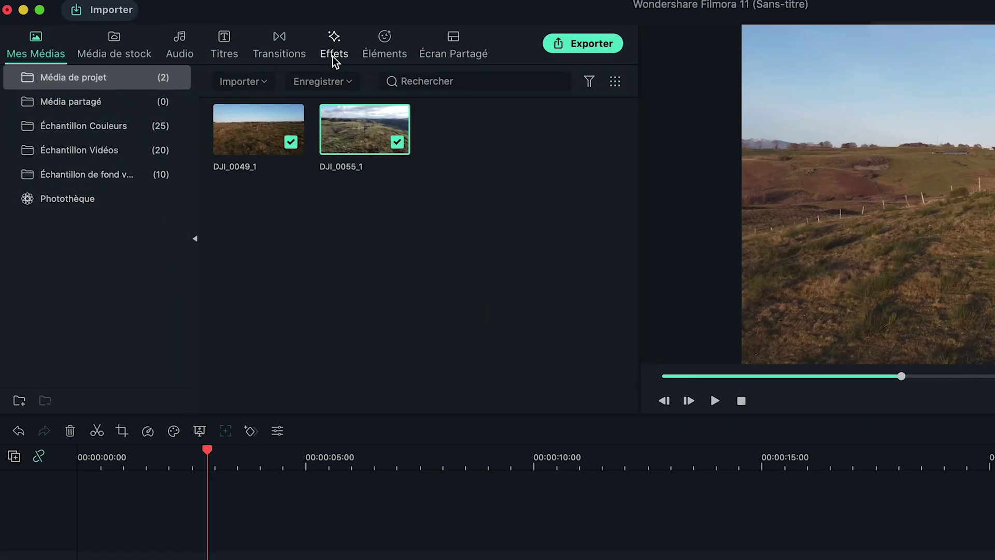
pyautogui.click(228, 45)
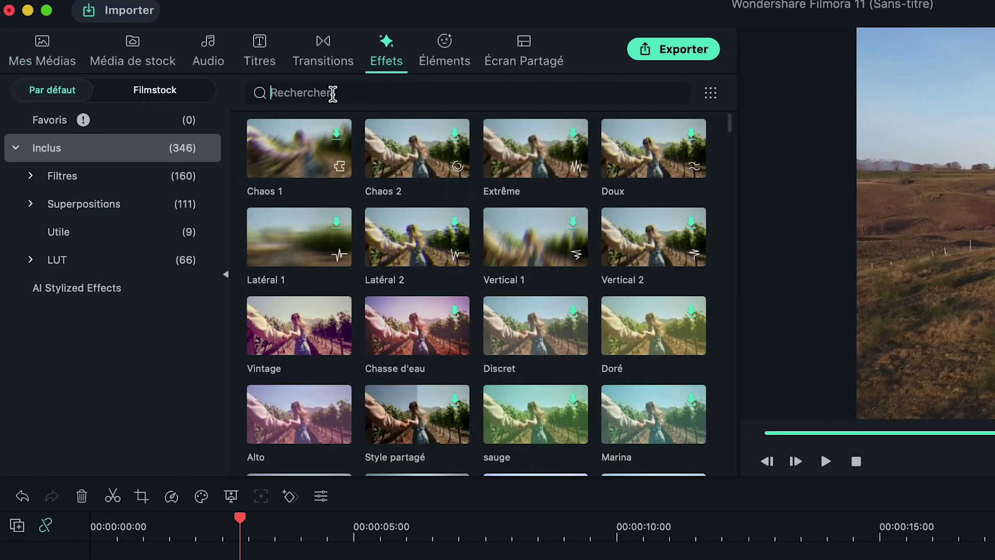
pyautogui.write('cercle incliné')
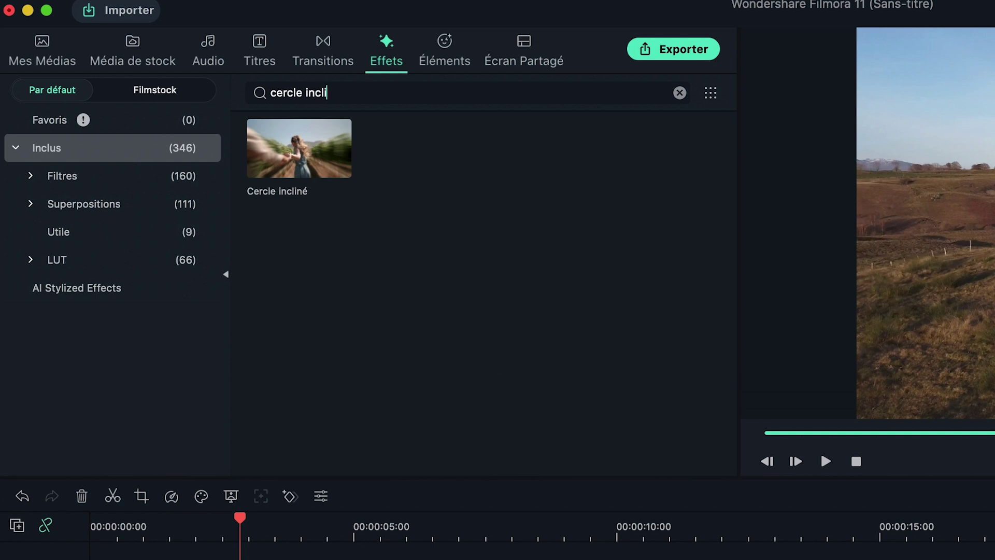
pyautogui.click(290, 175)
pyautogui.moveTo(290, 173); pyautogui.dragTo(58, 414)
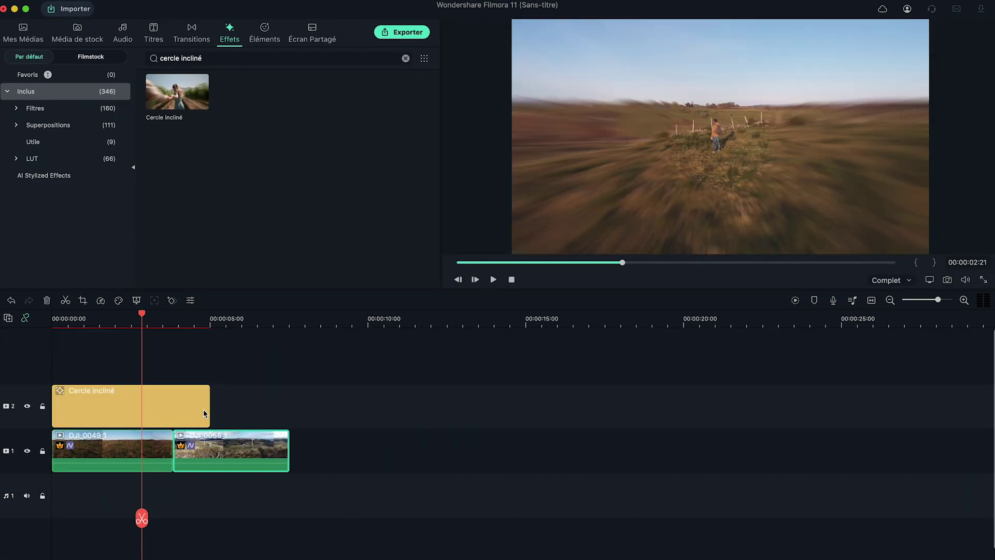
pyautogui.moveTo(209, 413); pyautogui.dragTo(290, 412)
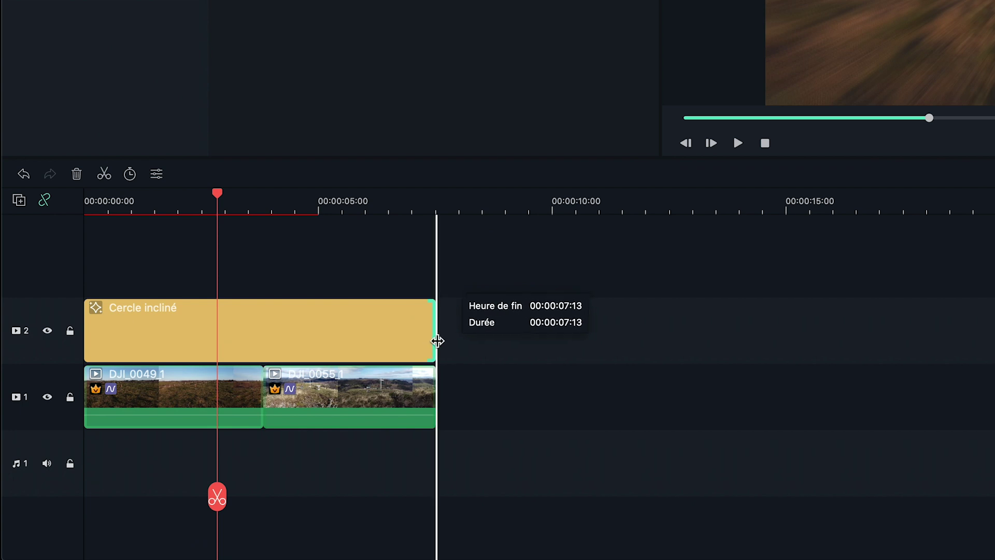
pyautogui.moveTo(438, 341); pyautogui.dragTo(437, 340)
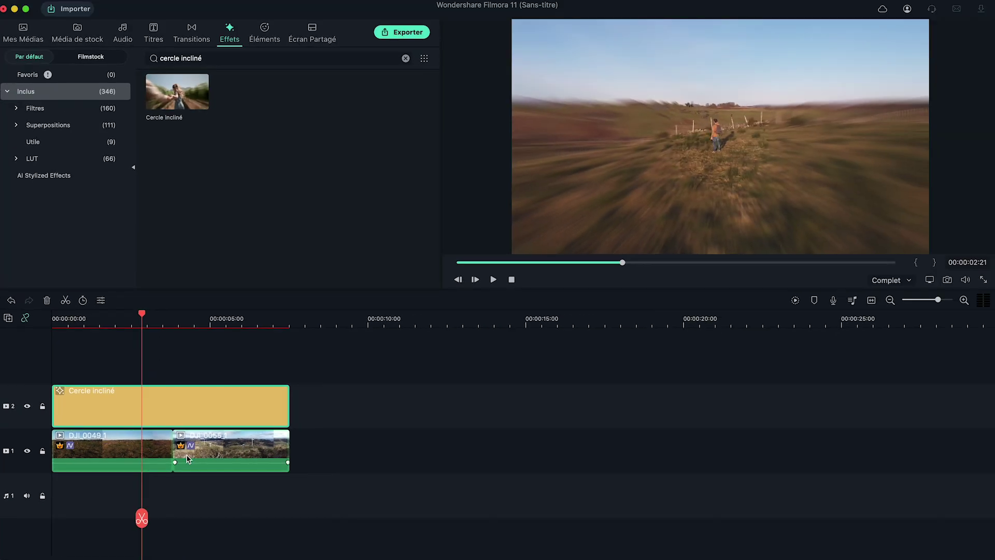
# - Set the Cercle incliné effect's Intensité to 0.10 and Taille to 0.06, and apply the settings
pyautogui.doubleClick(146, 402)
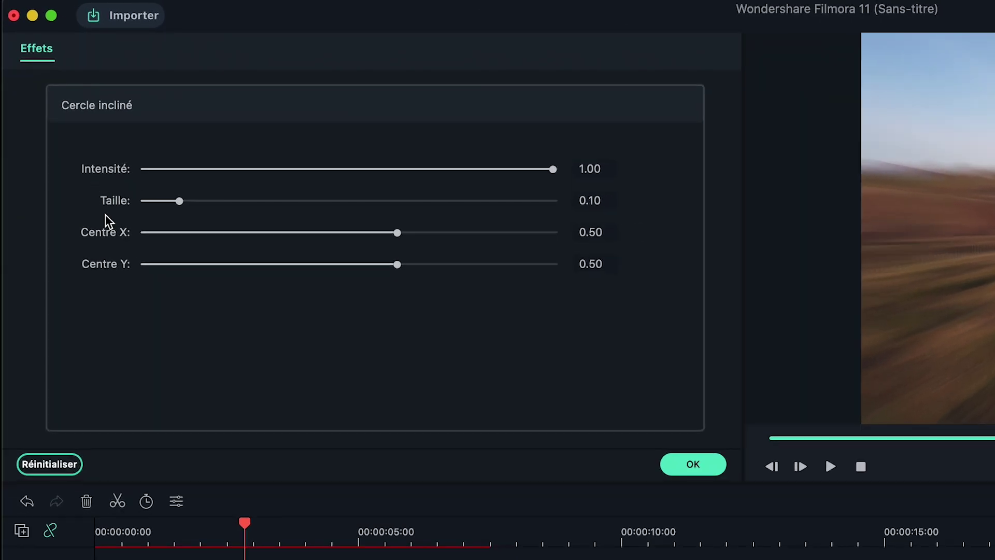
pyautogui.moveTo(553, 169); pyautogui.dragTo(167, 201)
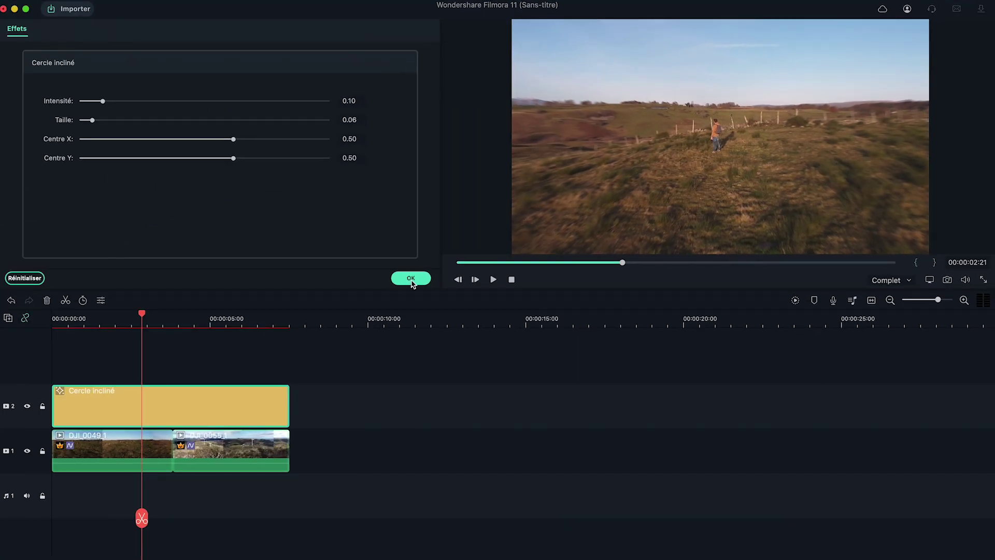
pyautogui.click(411, 279)
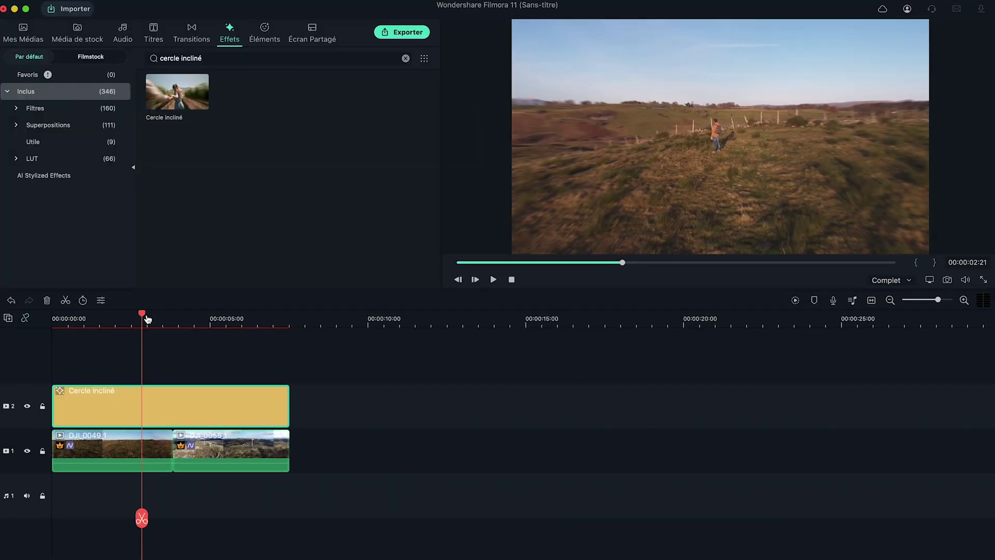
# - Play the sequence from the beginning to review the speed-ramp transition with the Cercle incliné effect
pyautogui.moveTo(143, 315); pyautogui.dragTo(26, 325)
pyautogui.press('space')
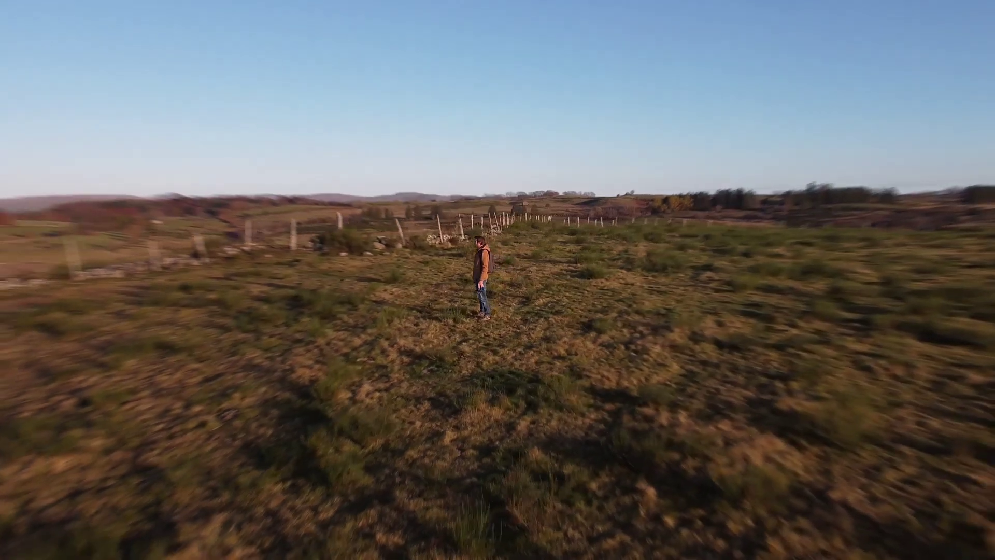